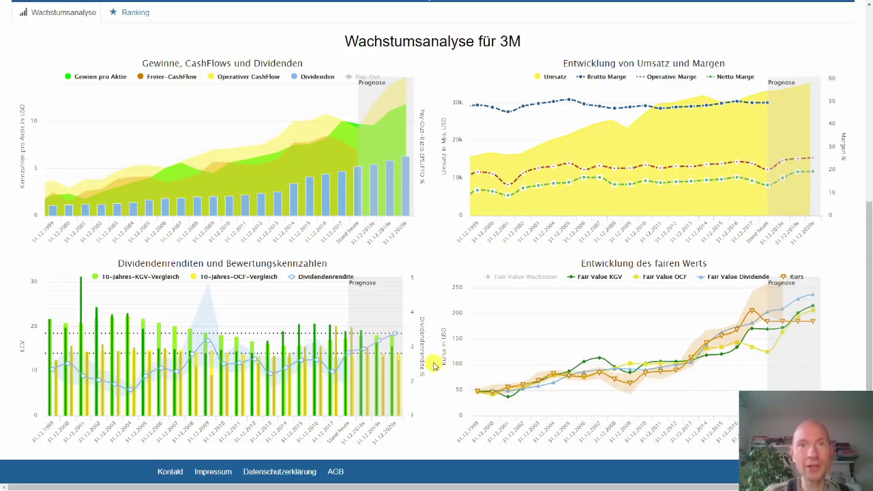
Step: Show the full analysis for 3M and zoom its charts to the period from 2009 to today
scroll(437, 354, "up", 4)
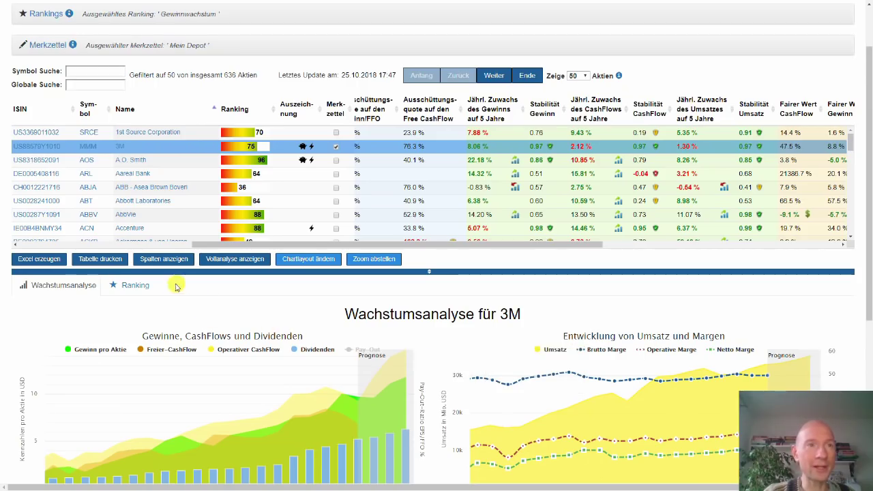
left_click(221, 262)
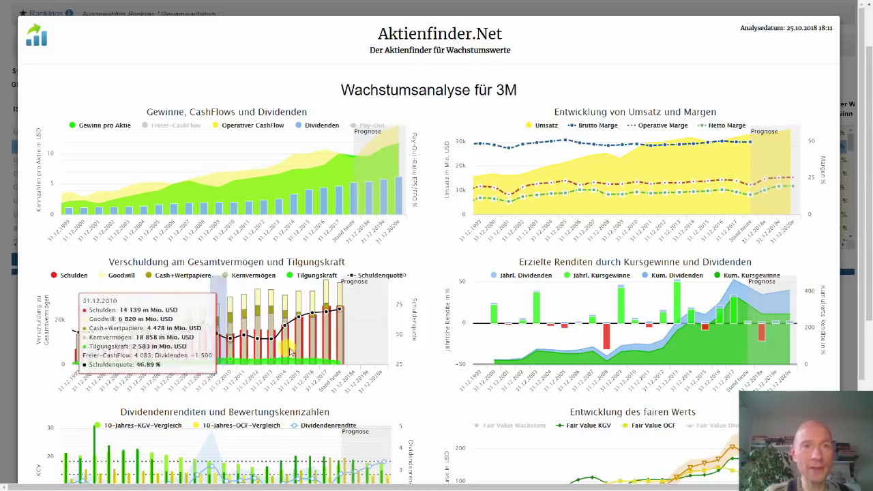
left_click(339, 382)
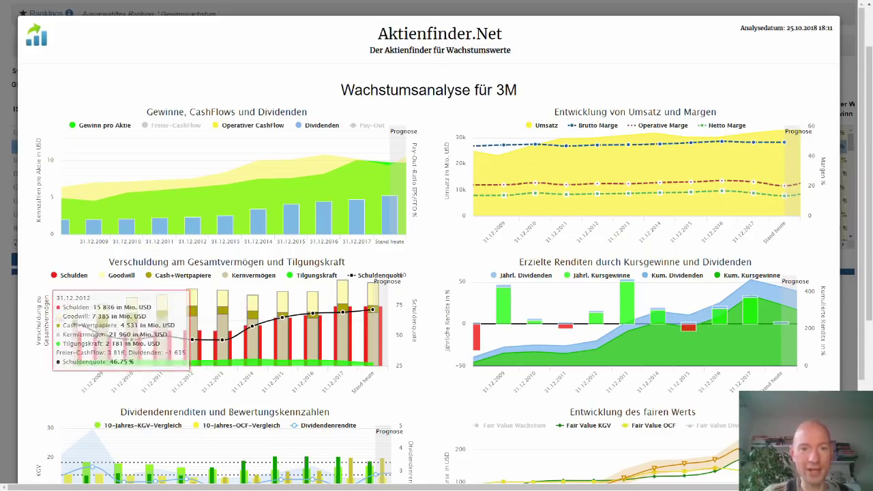
Step: Switch to the Excel workbook with 3M's debt figures, maximize it, and review the years from 2003 to Stand Heute
key("alt+Tab")
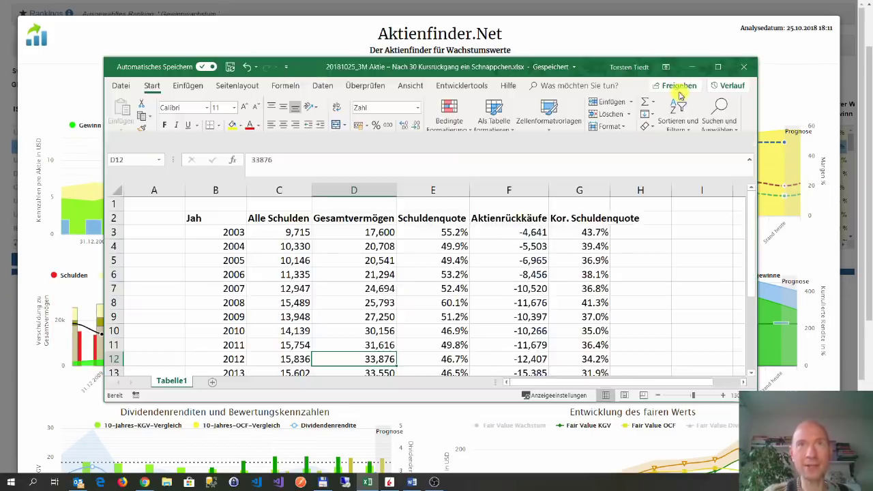
left_click(723, 65)
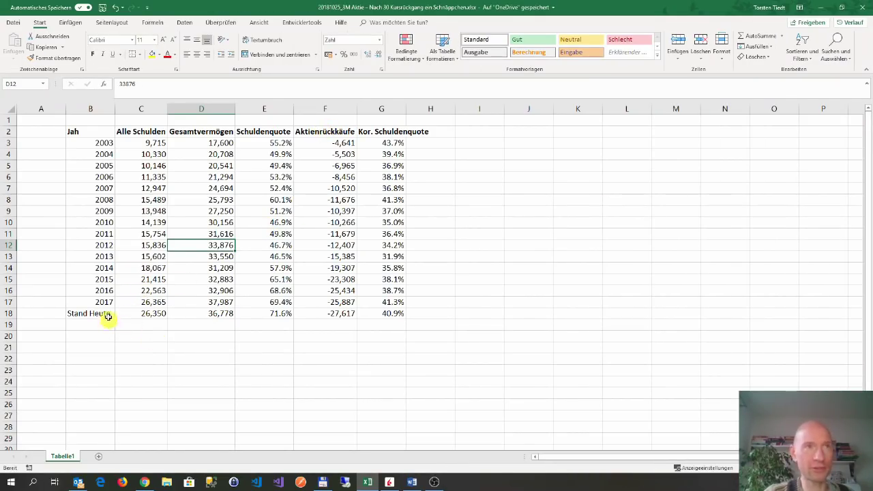
left_click(98, 141)
left_click(100, 314)
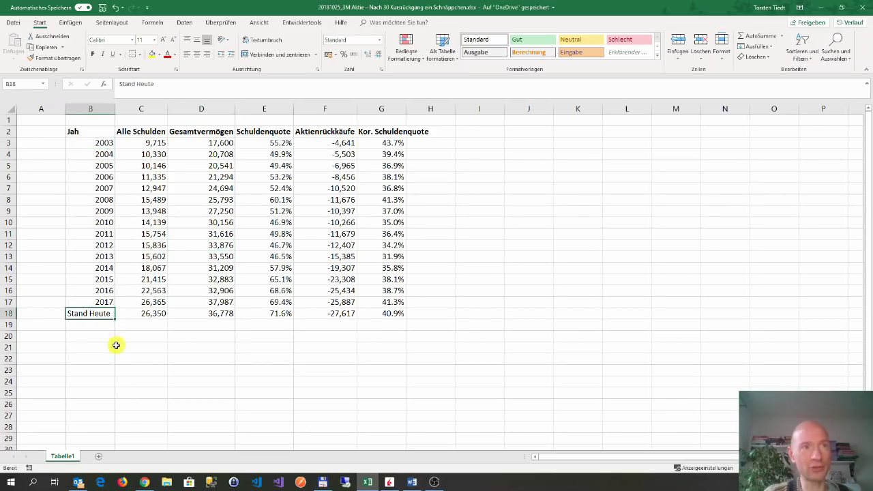
Step: Examine the Schuldenquote column and the Stand Heute debt and total assets from which the ratio is calculated
left_click_drag(261, 144, 261, 314)
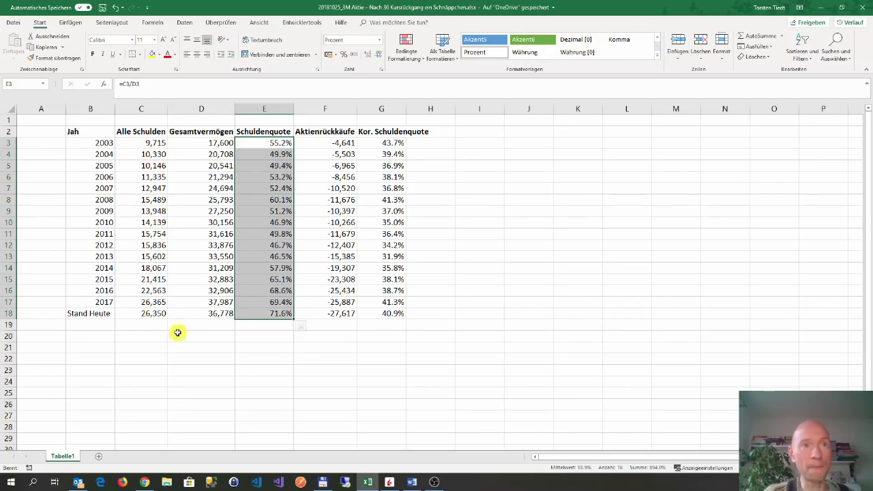
left_click(199, 313)
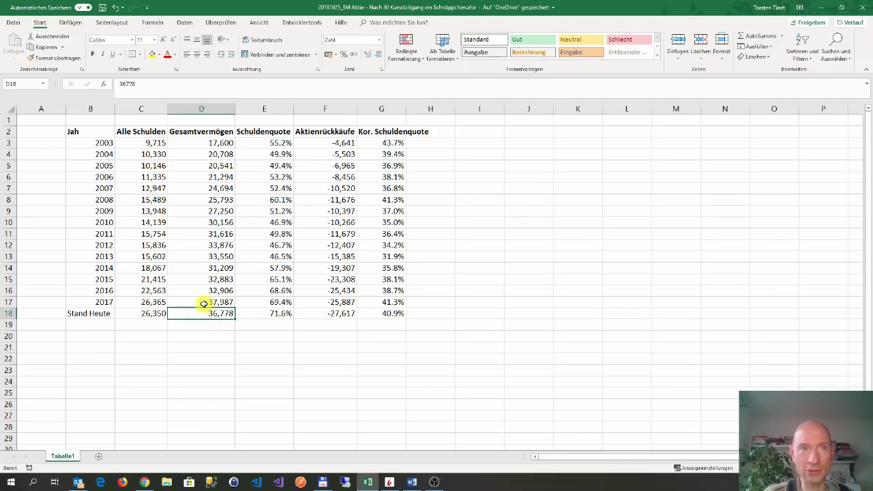
left_click(143, 316)
left_click(193, 313)
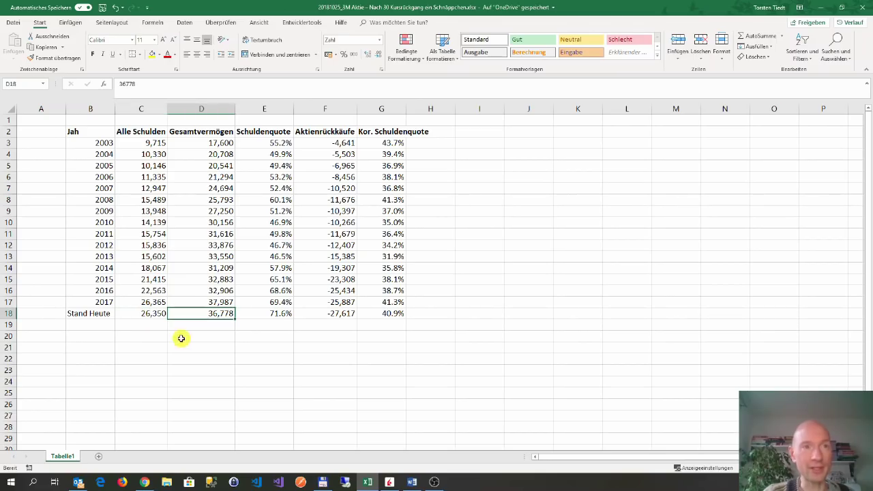
left_click(142, 322)
left_click(193, 313)
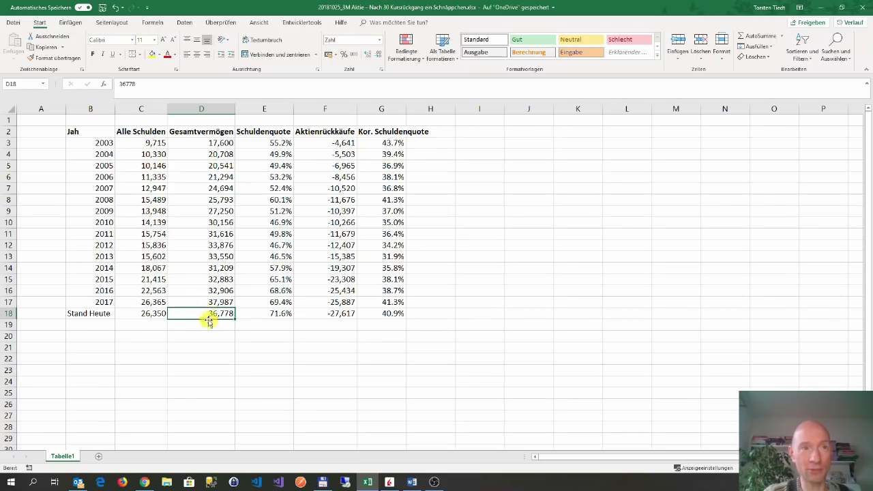
left_click(257, 315)
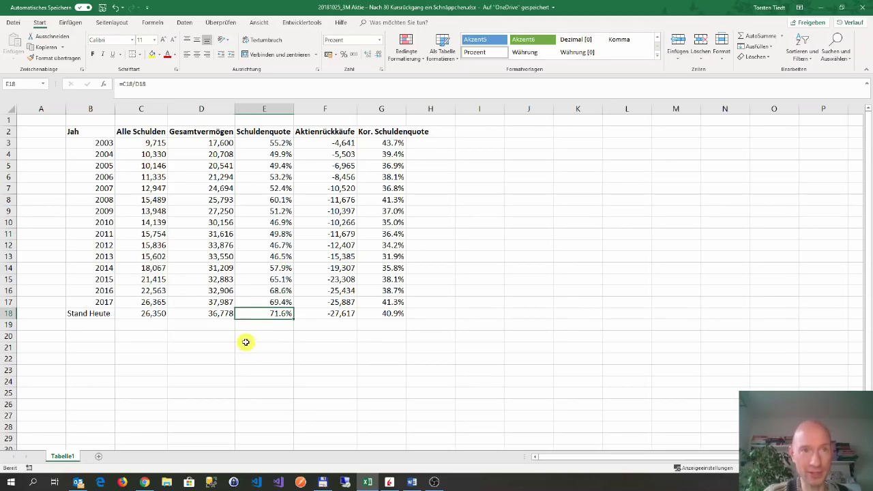
Step: Highlight the Schuldenquote values from 2013 to Stand Heute to review the recent trend
left_click_drag(265, 245, 261, 315)
left_click(267, 255)
left_click_drag(266, 256, 262, 315)
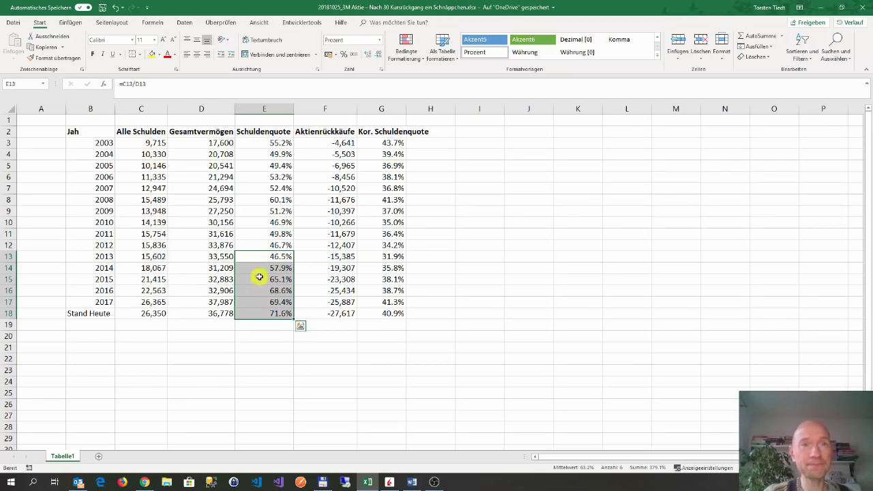
left_click(259, 255)
Step: Review the Aktienrückkäufe column from 2003 to Stand Heute alongside the current total assets and debt
left_click_drag(330, 141, 328, 319)
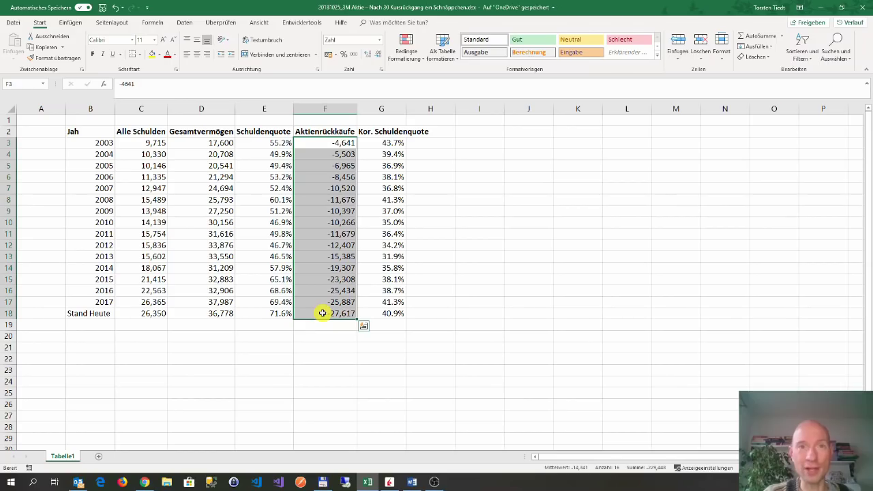
left_click(321, 315)
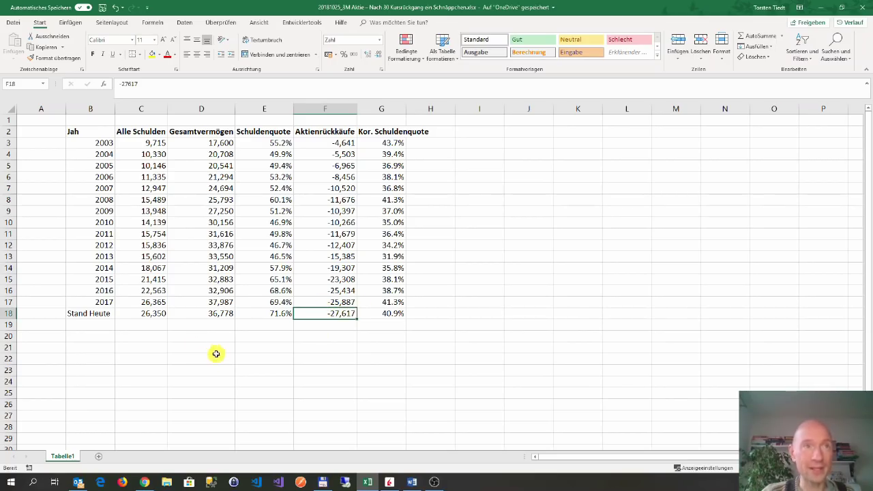
left_click(196, 314)
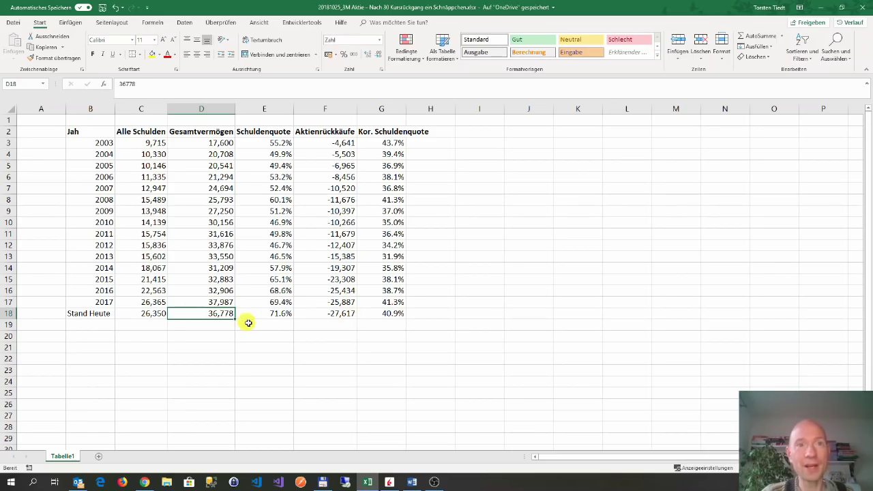
left_click(140, 317)
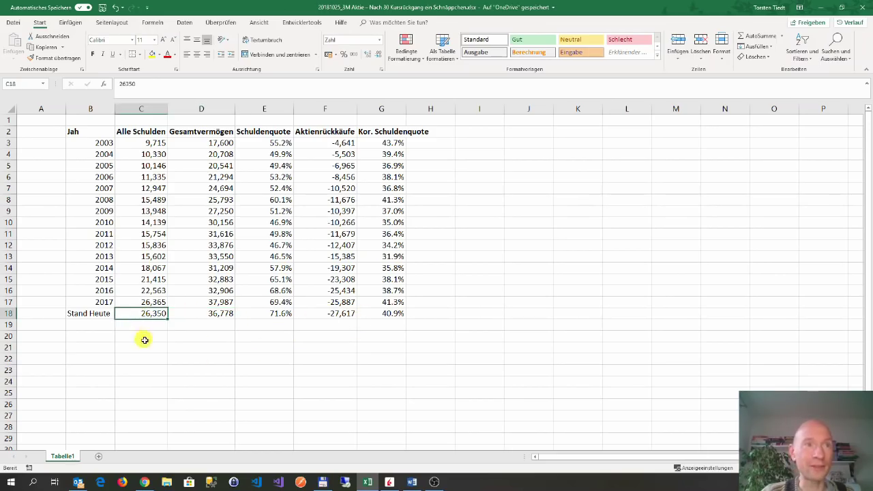
Step: Examine the Kor. Schuldenquote column and compare its Stand Heute value with the uncorrected Schuldenquote
left_click(381, 315)
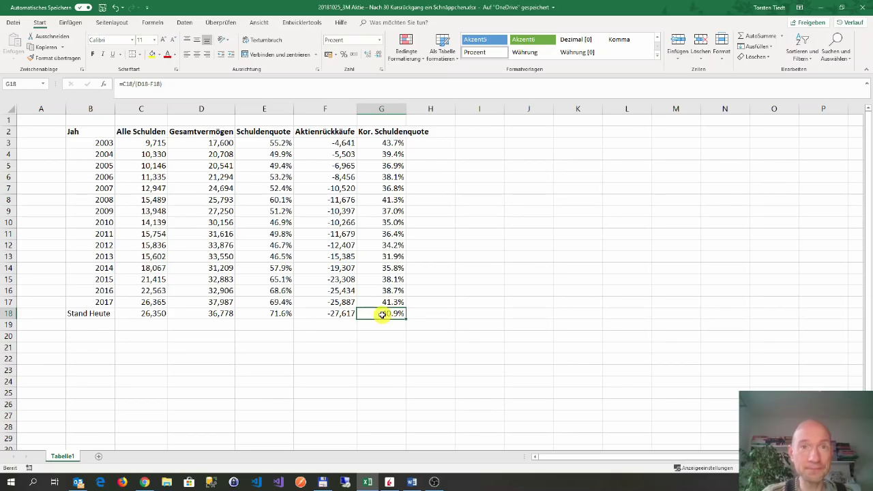
left_click_drag(366, 256, 359, 311)
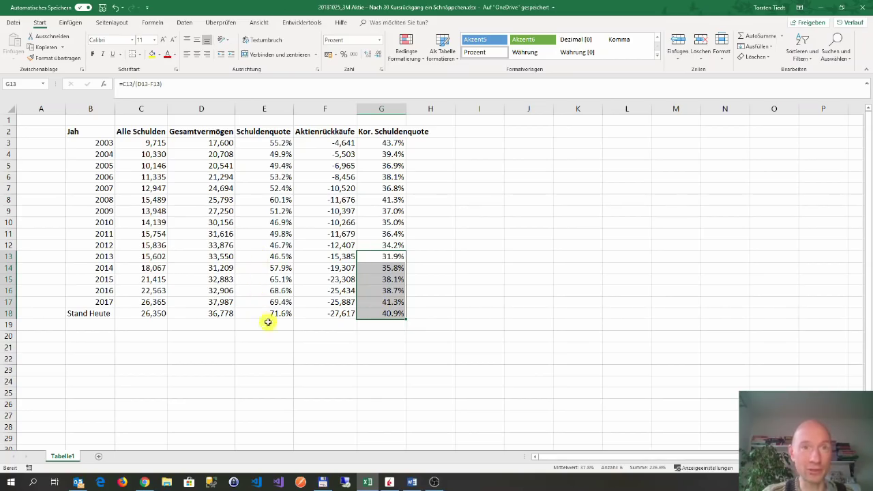
left_click(380, 315)
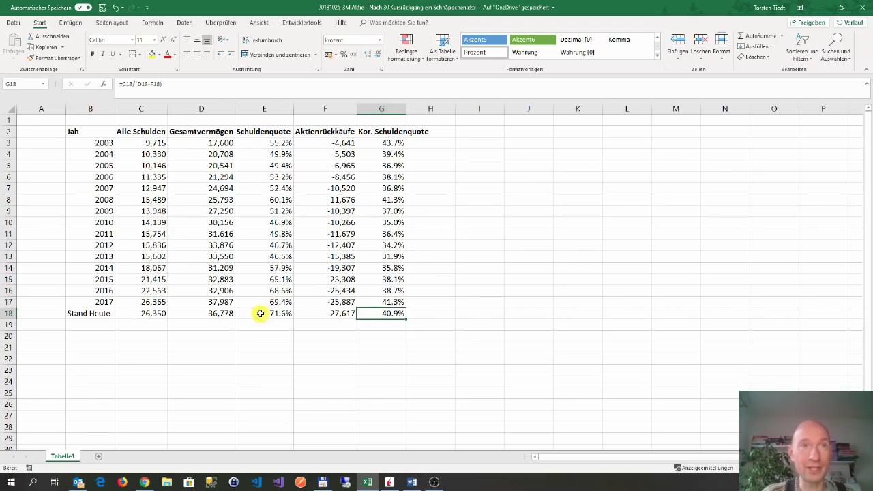
left_click(260, 313)
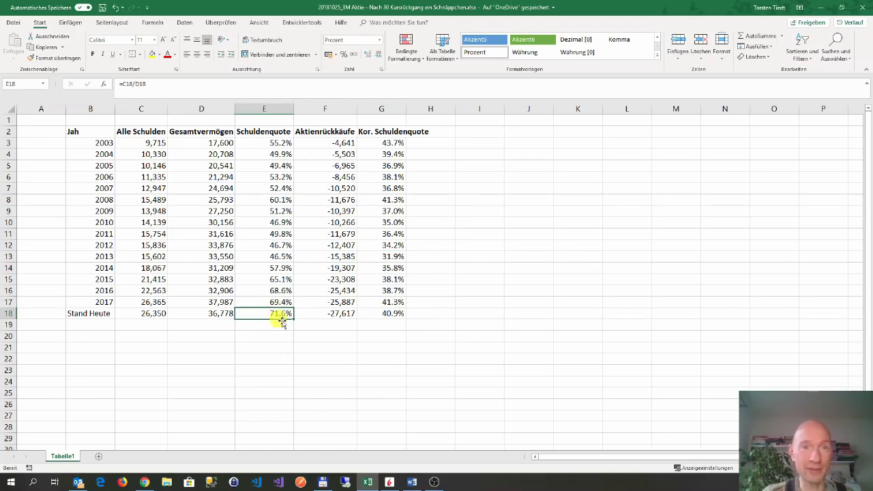
key("Right")
key("Right")
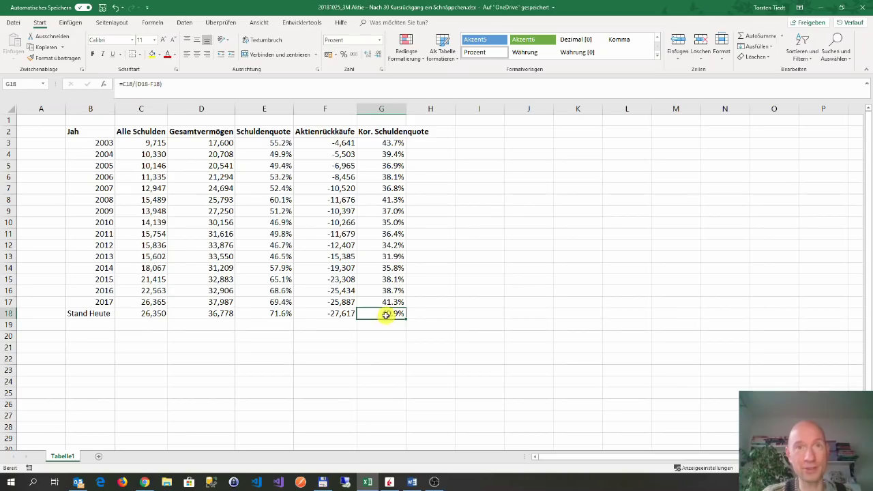
left_click_drag(376, 142, 381, 314)
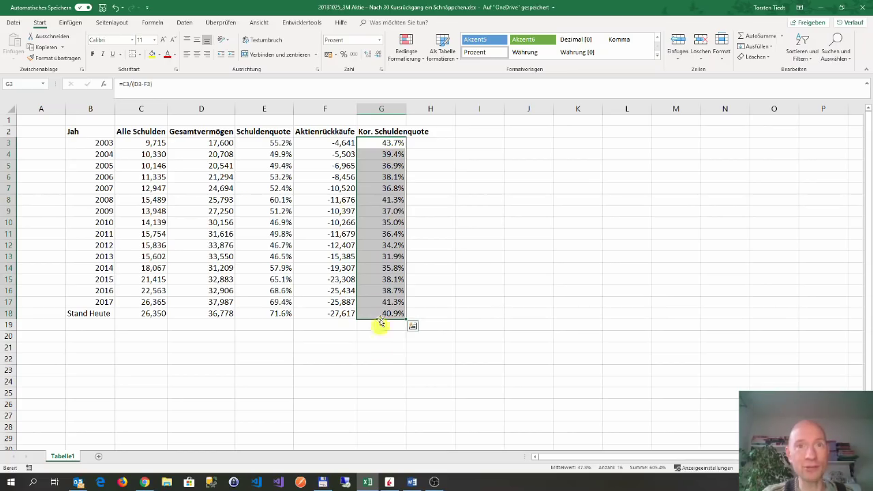
left_click(262, 277)
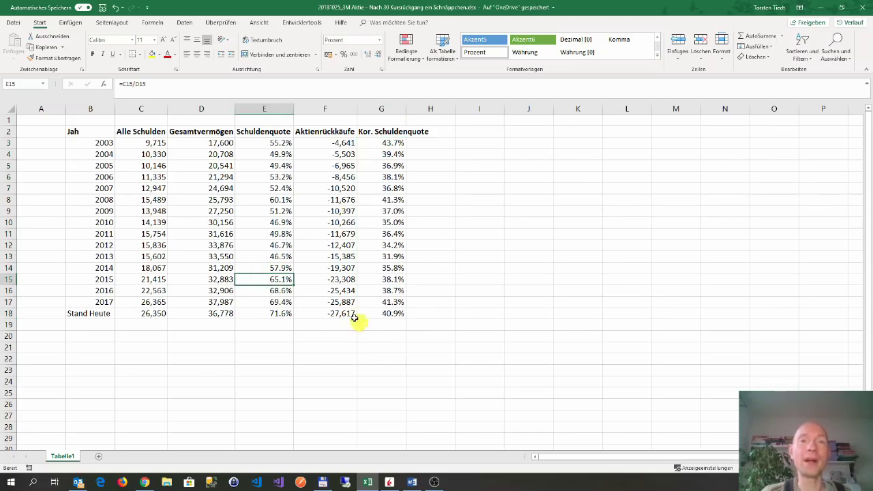
left_click(412, 322)
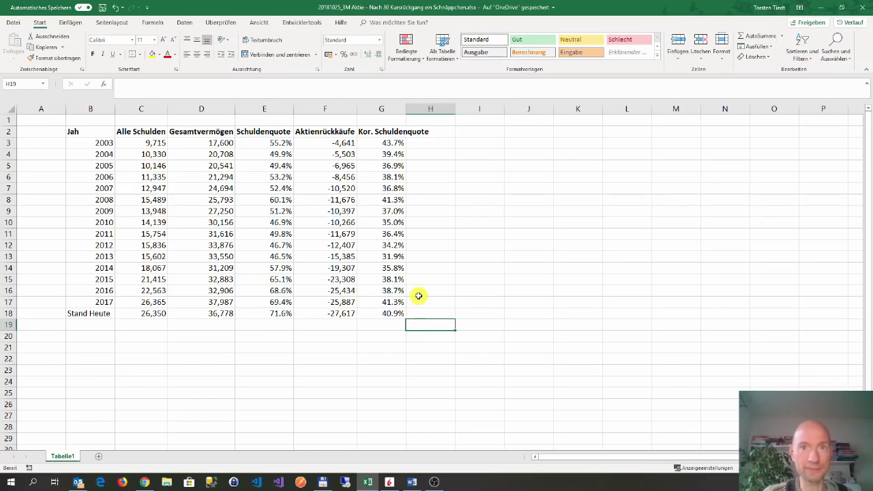
left_click(379, 334)
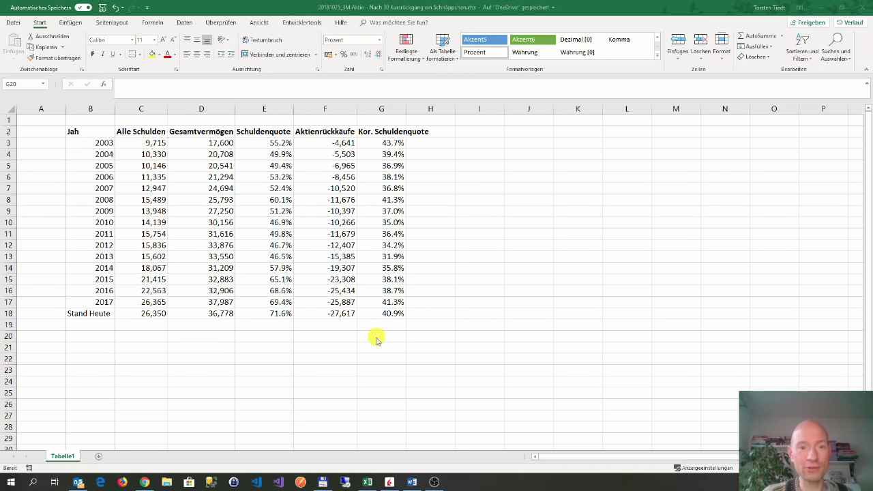
Step: Switch back to Aktienfinder.Net and close the full analysis for 3M
key("alt+Tab")
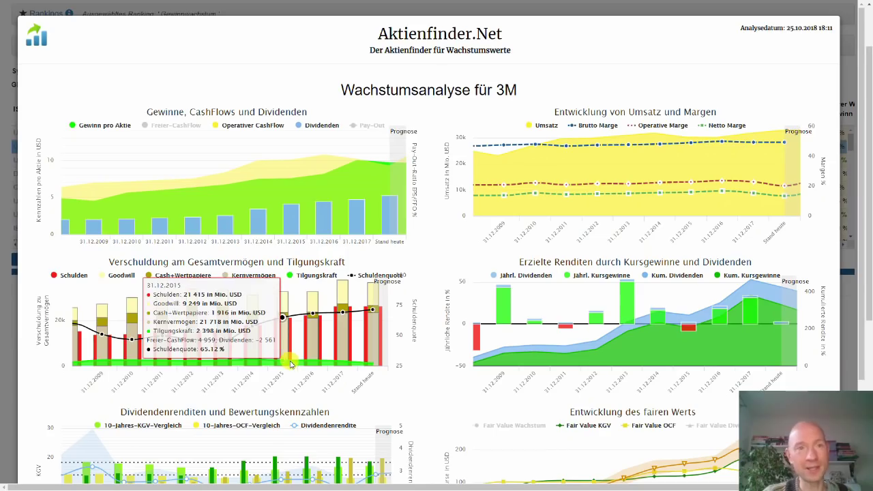
left_click(13, 351)
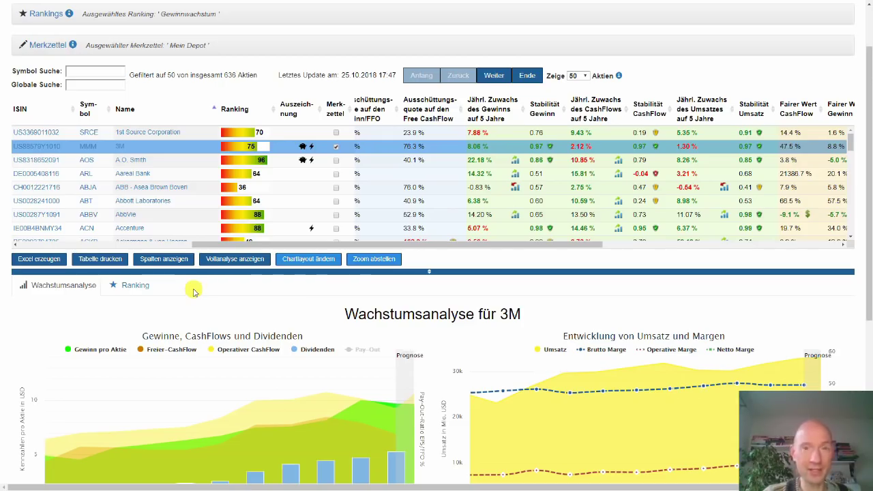
Step: Switch to the 3M chart in TradingView, set its interval to 1 day, and dismiss the Multiple Chart Layout advertisement
key("ctrl+Tab")
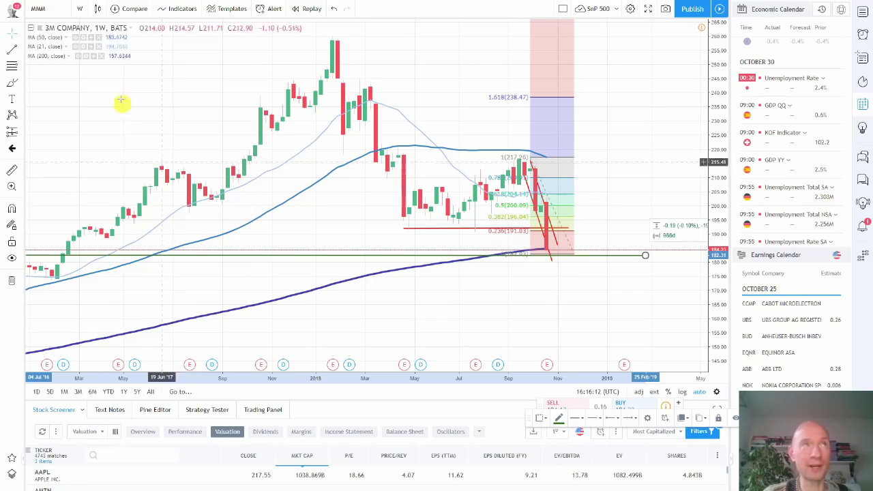
left_click(79, 8)
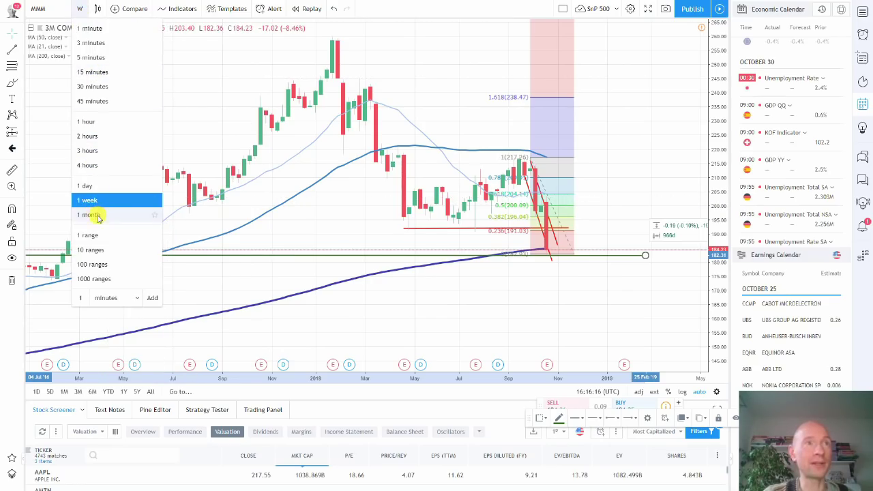
left_click(87, 185)
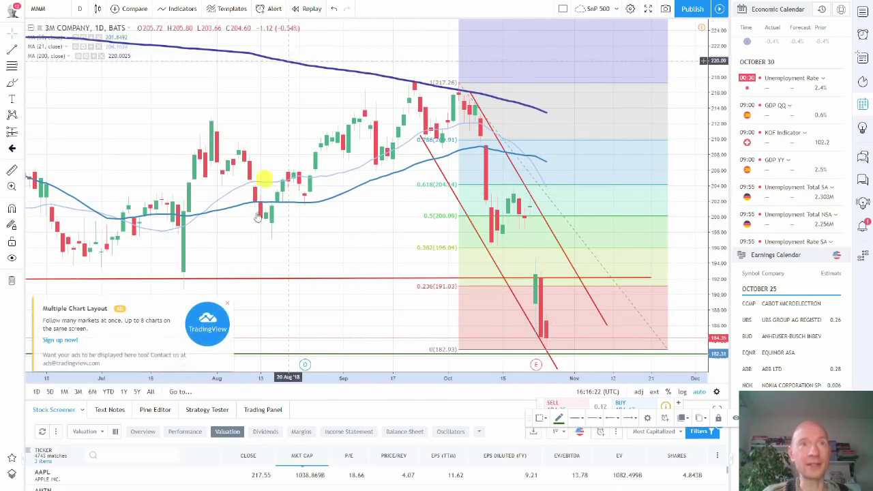
left_click(227, 303)
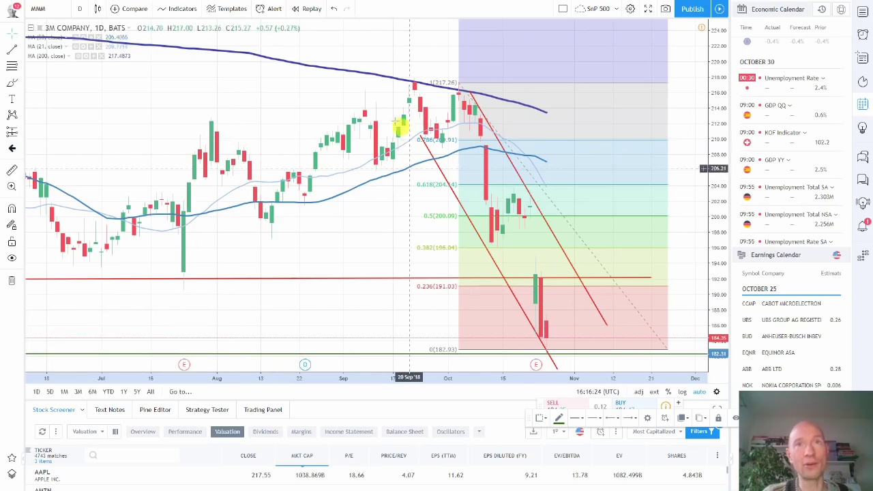